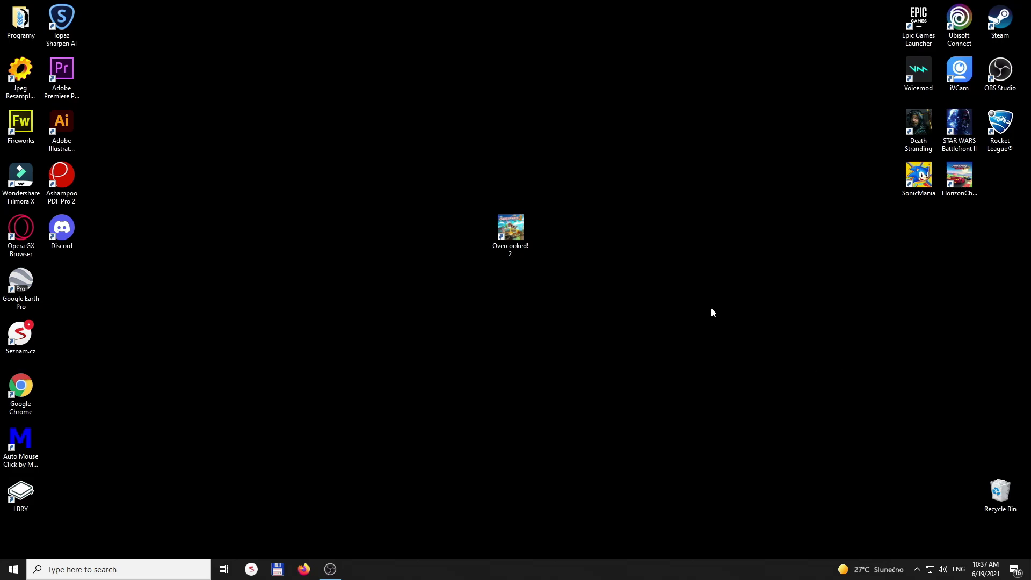
- Launch Overcooked! 2, dismiss its firewall alert without granting access, and quit the game
double_click(510, 228)
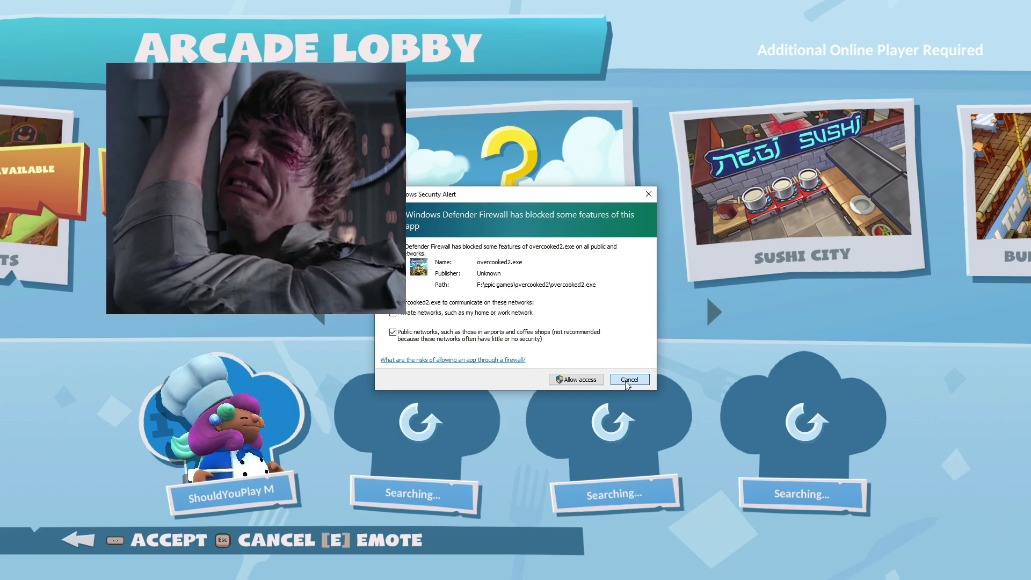
click(626, 380)
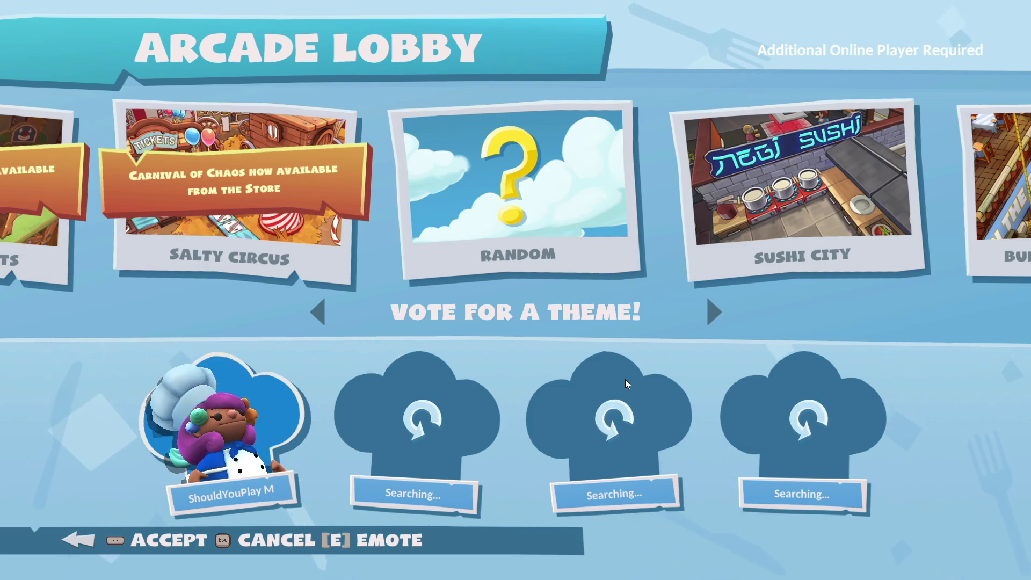
key(alt+F4)
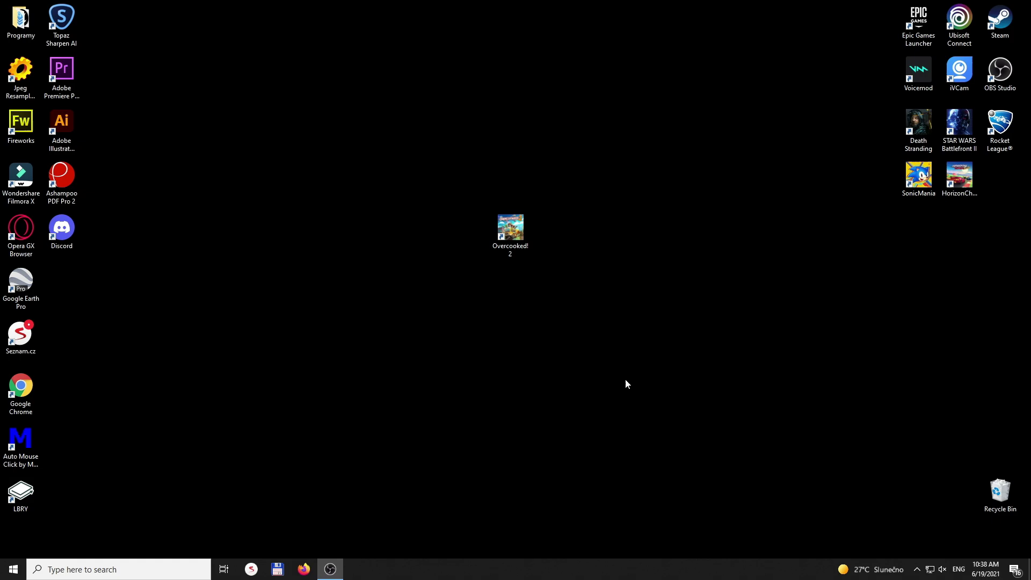
- Search Windows for 'control panel' and open Control Panel from the results
click(127, 573)
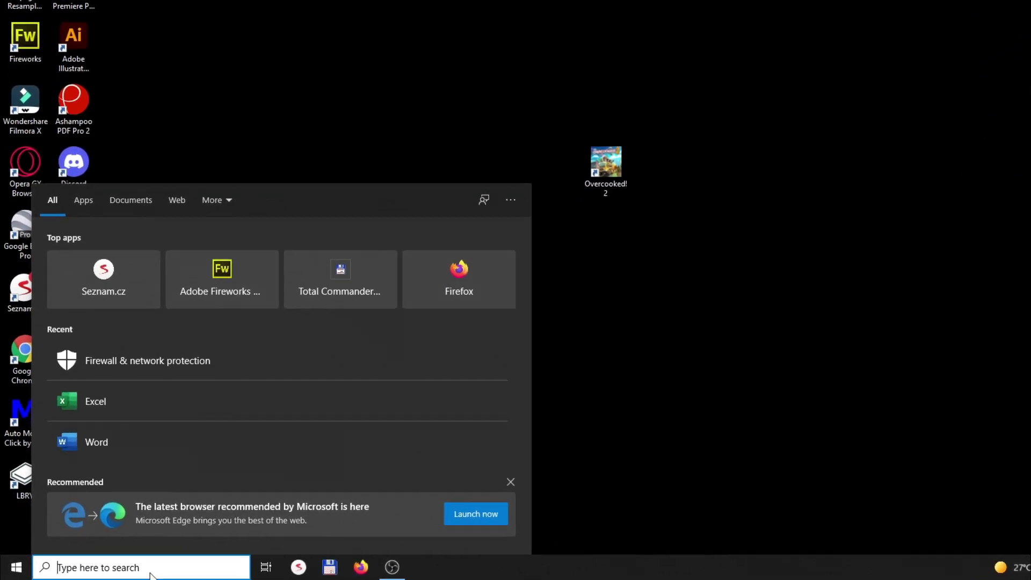
text(control pane)
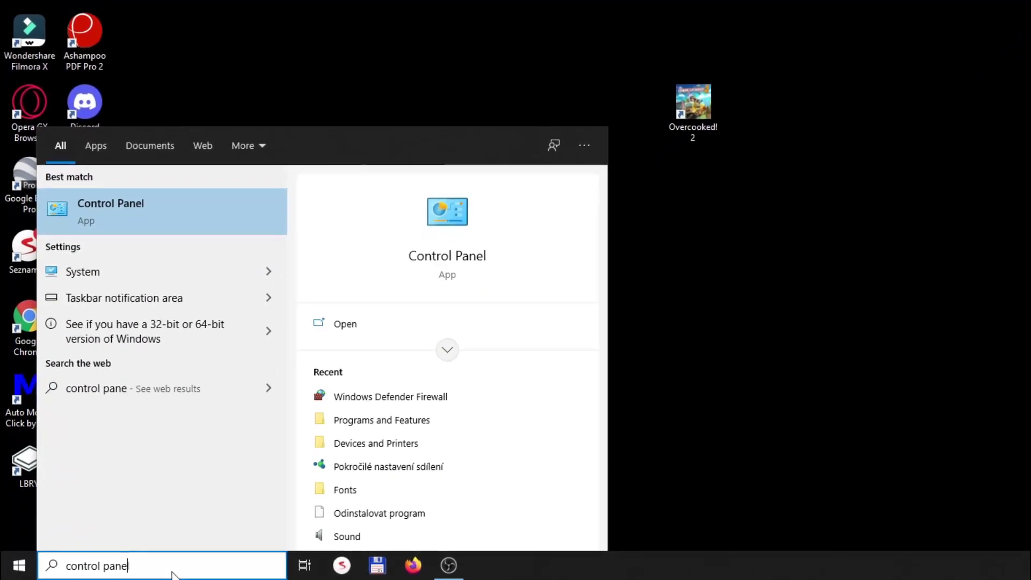
text(l)
click(129, 201)
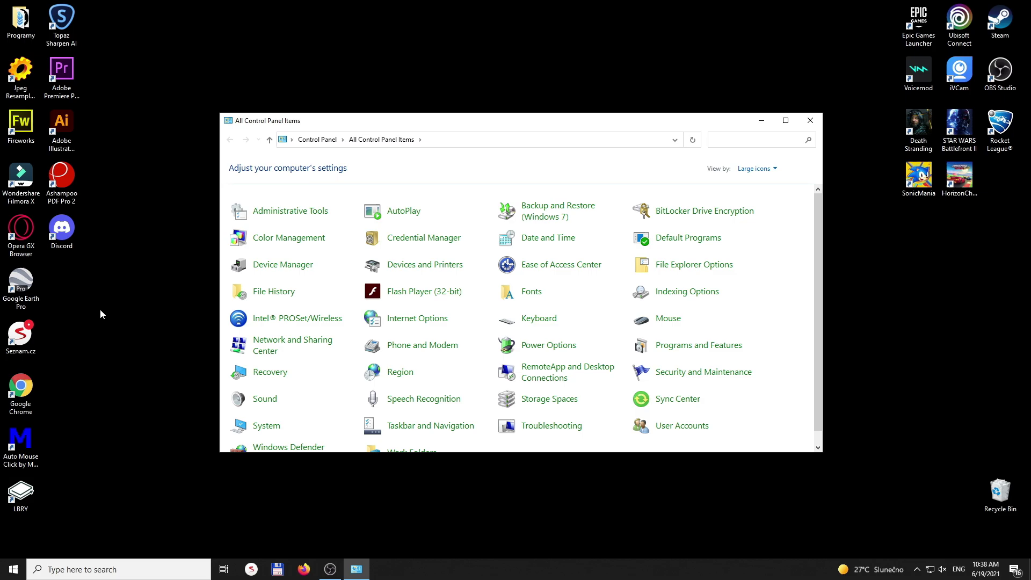
- Go to Windows Defender Firewall and open its Advanced settings console
drag(506, 452, 508, 474)
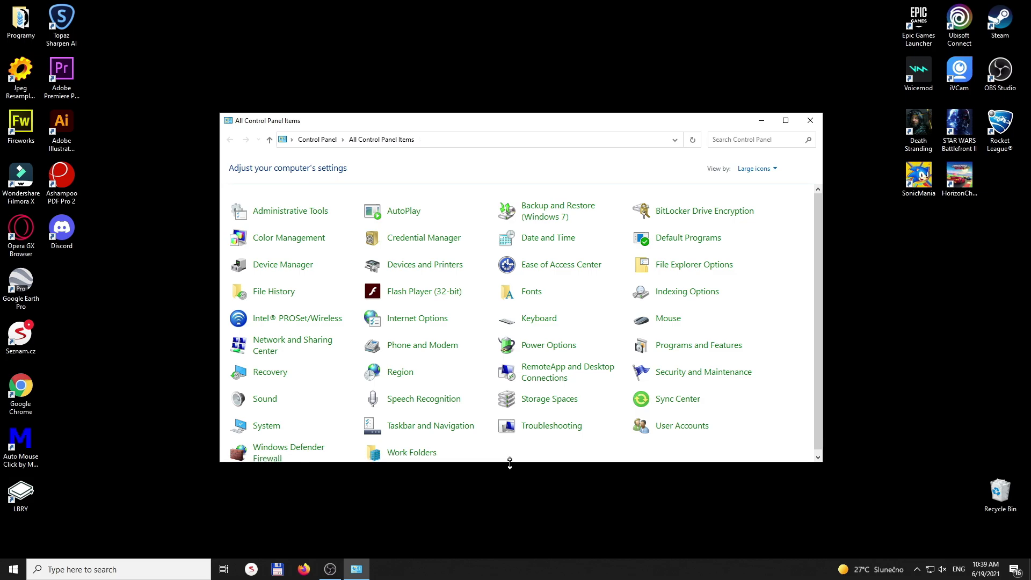
click(292, 455)
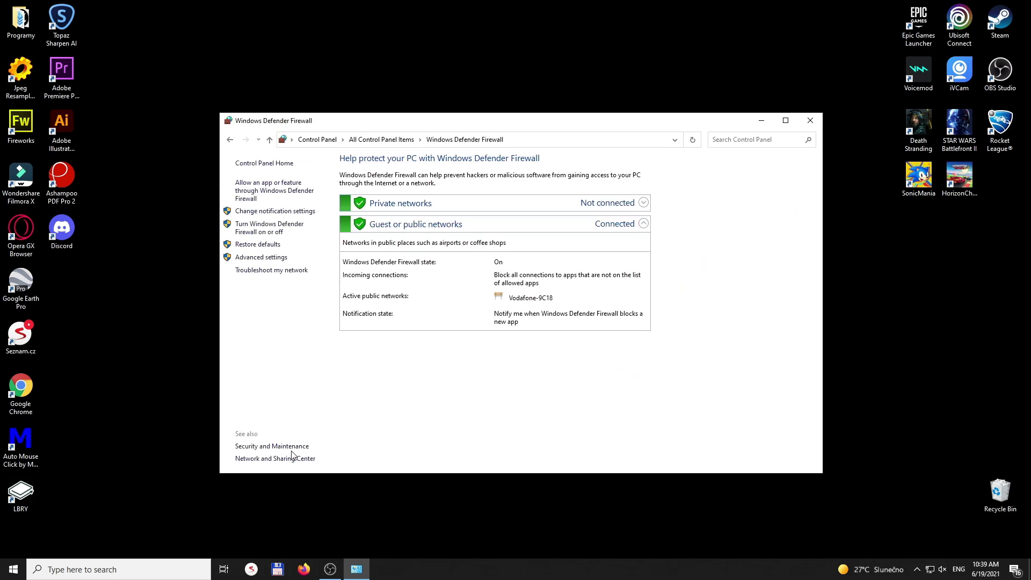
click(278, 259)
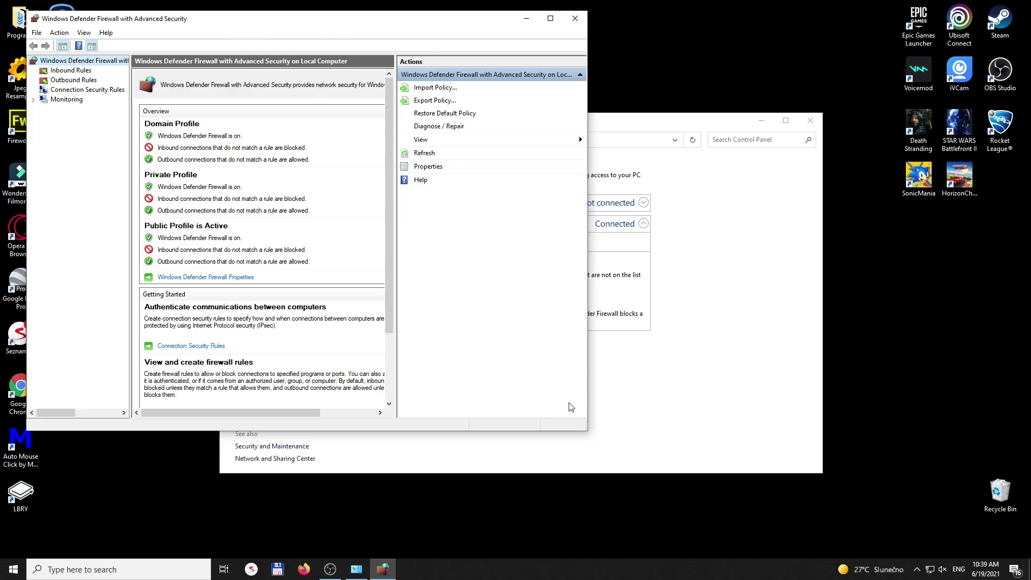
- Enlarge and reposition the console, then scroll Inbound Rules to the two blocked overcooked2 entries
drag(589, 432, 881, 521)
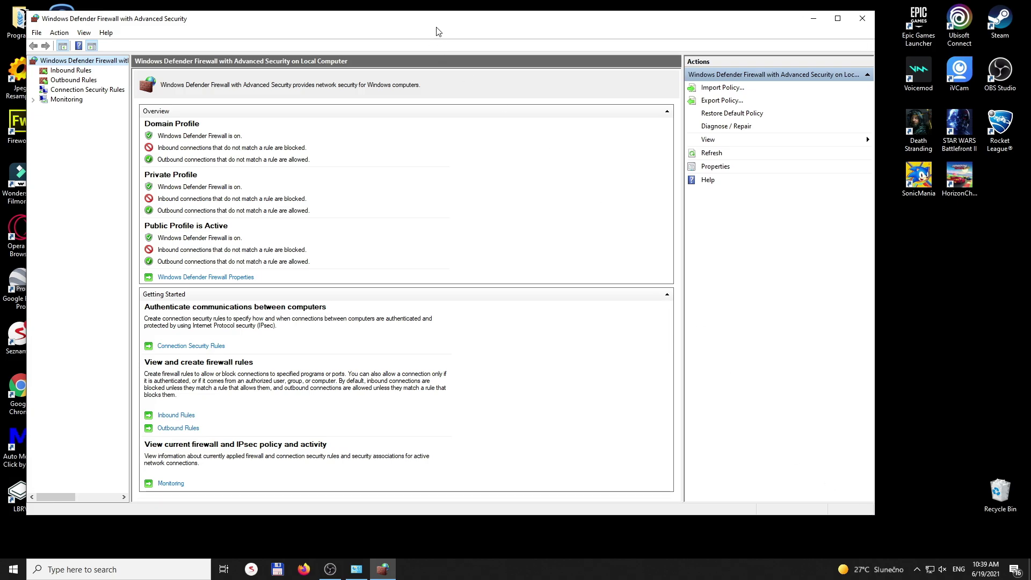
drag(444, 23, 513, 36)
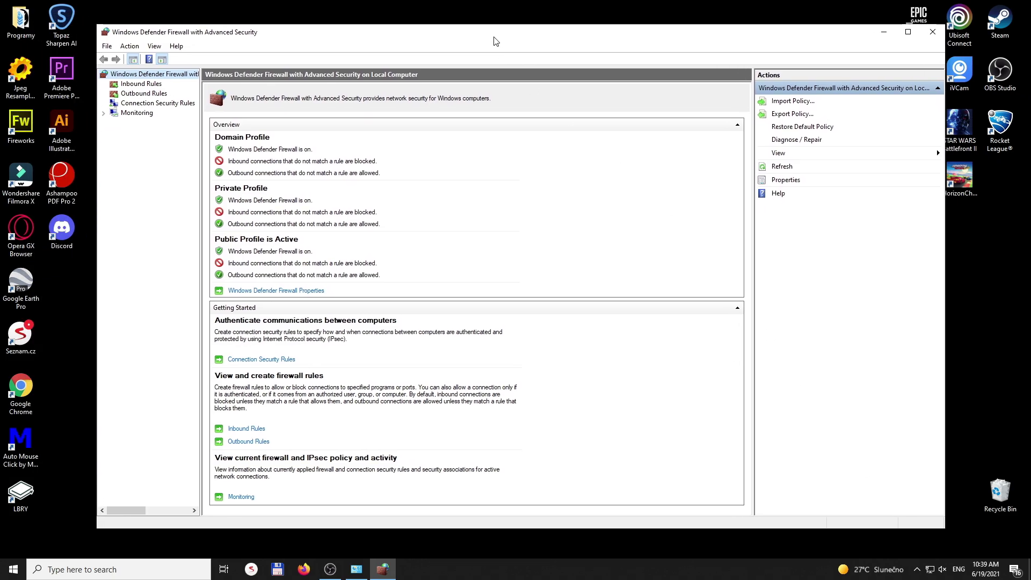
click(153, 86)
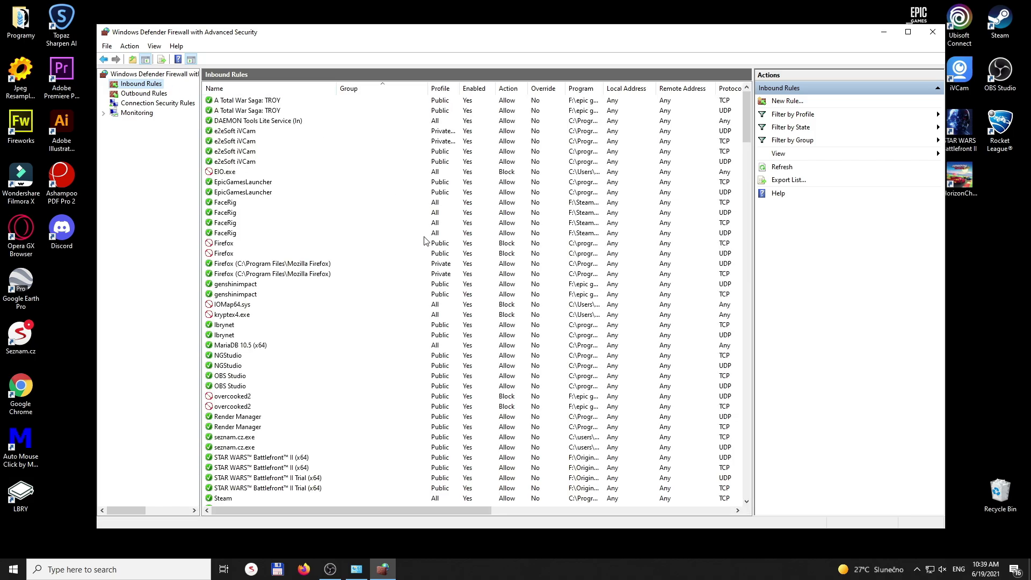
scroll(390, 225, down, 6)
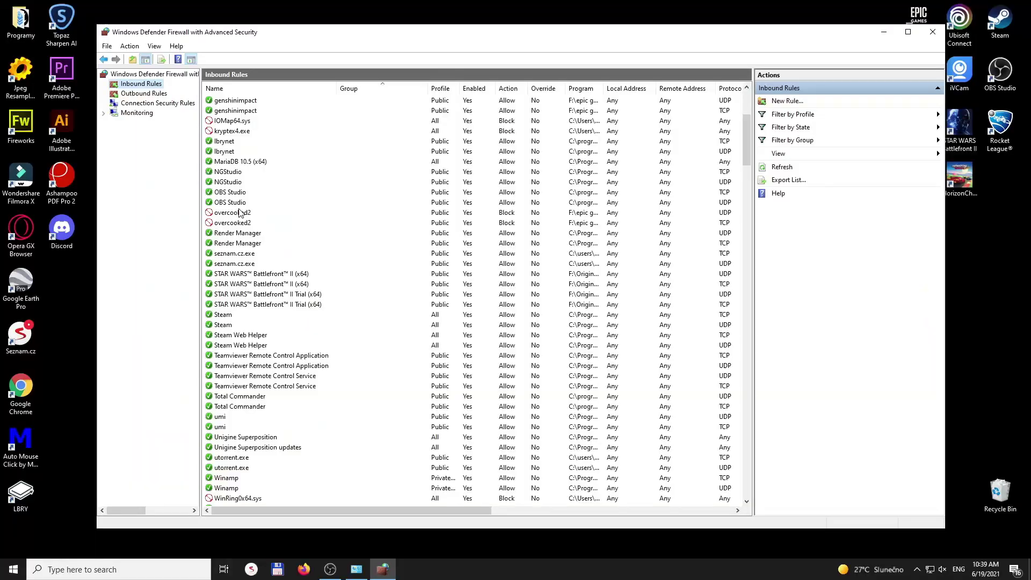
- Set each of the two overcooked2 inbound rules to 'Allow the connection' and confirm
double_click(237, 214)
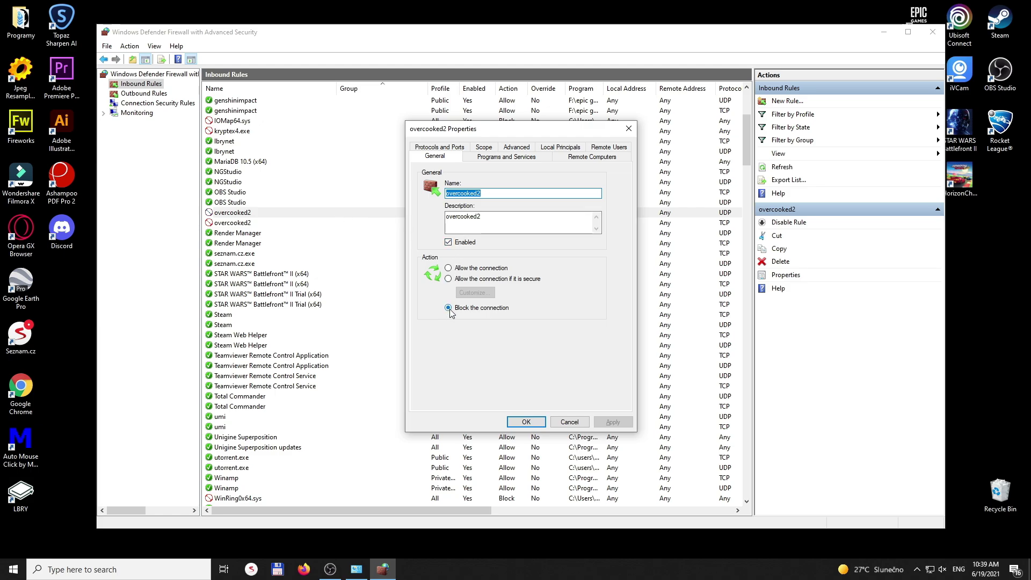
click(448, 268)
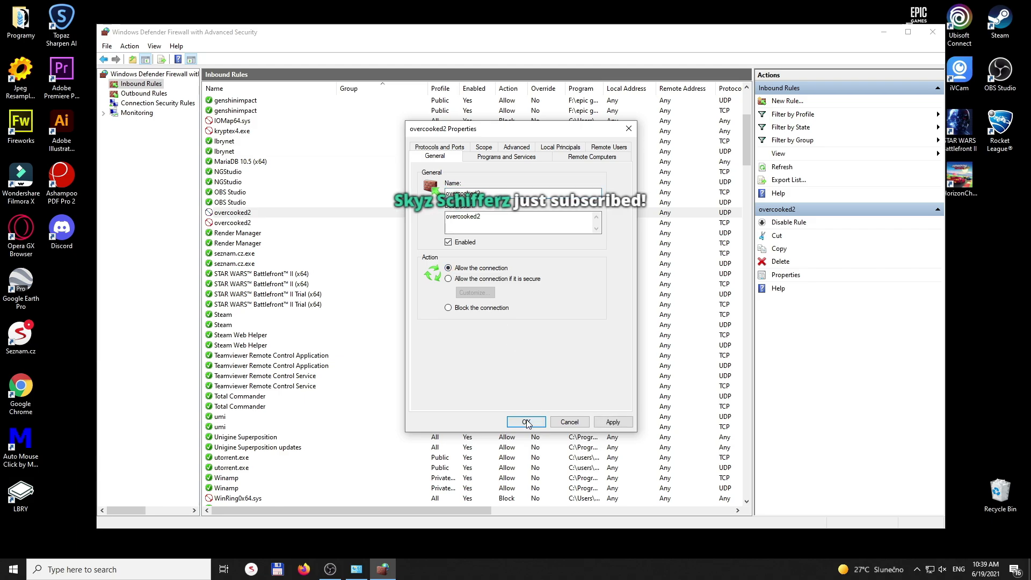
click(610, 421)
click(526, 422)
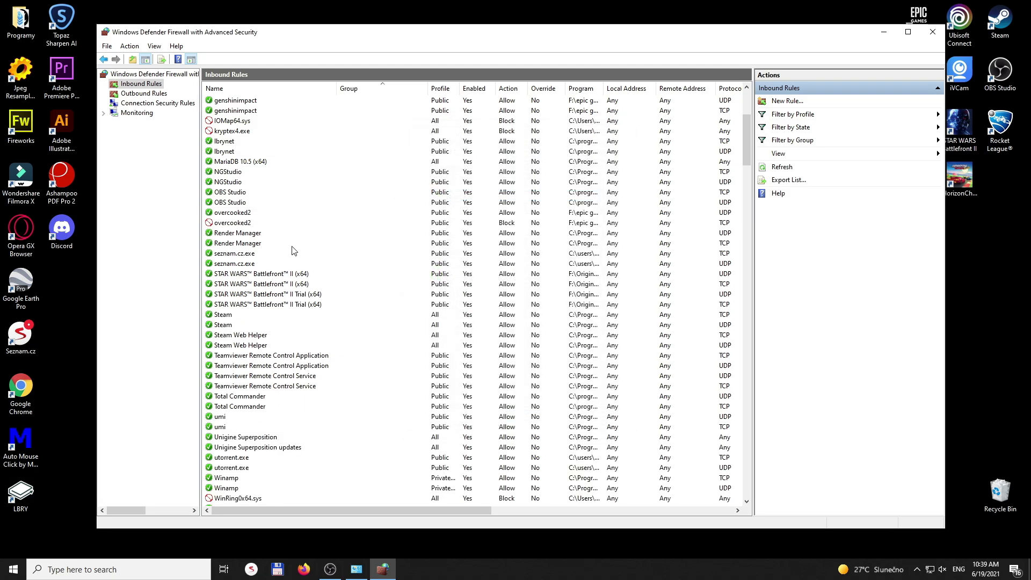
double_click(239, 224)
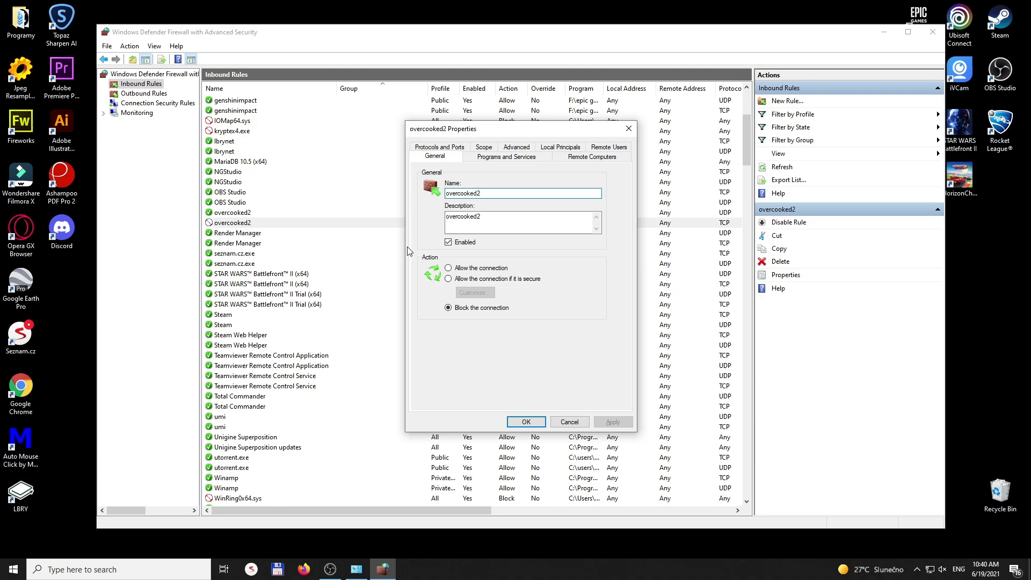
click(448, 268)
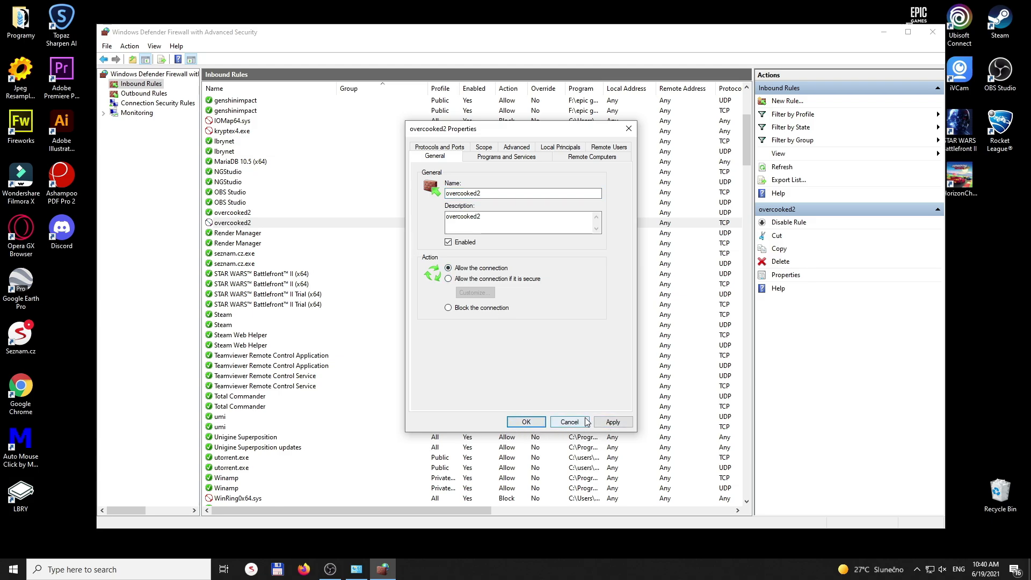
click(517, 423)
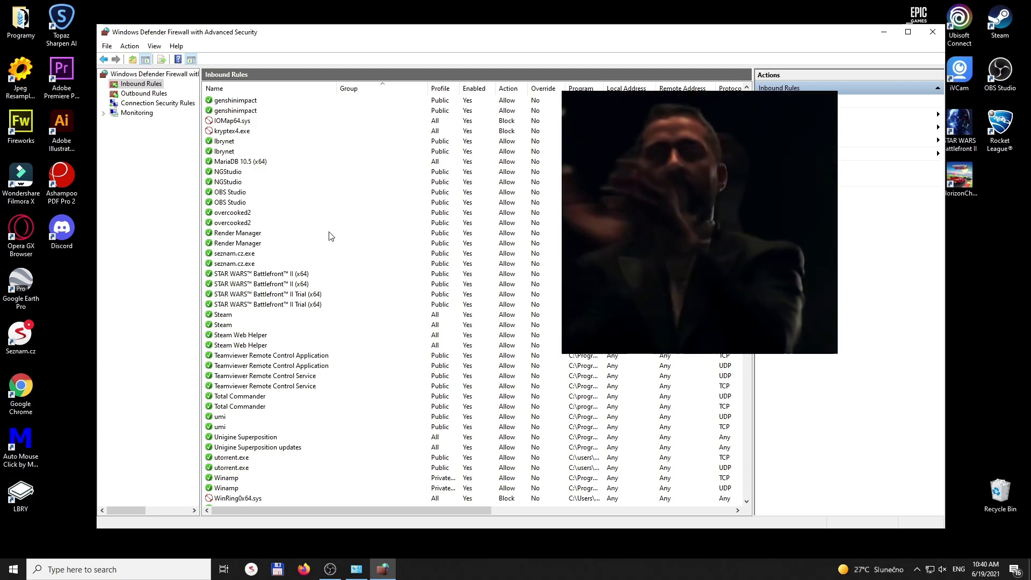
- Set the STAR WARS Battlefront II (x64) rule to block connections
click(279, 274)
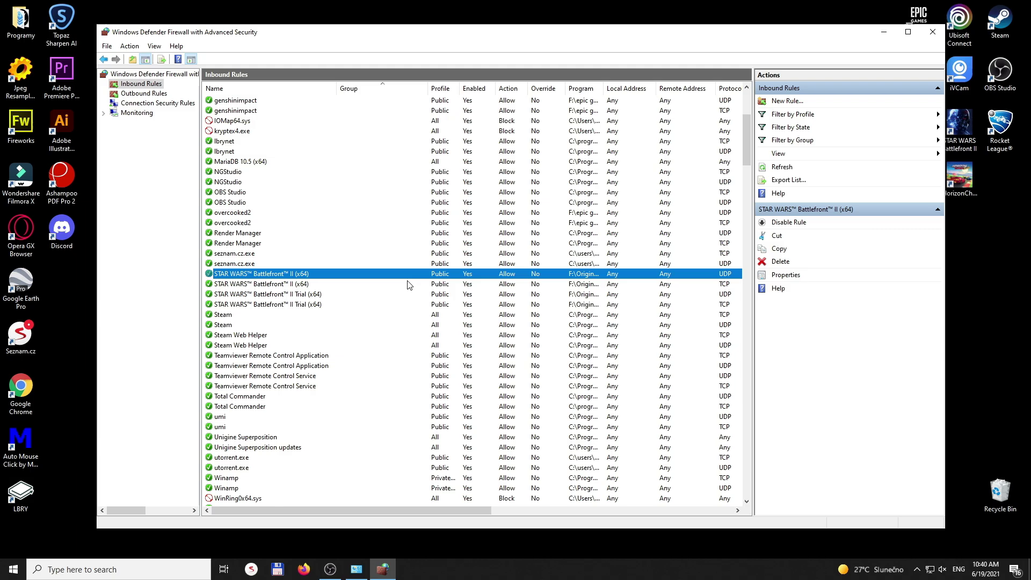
double_click(301, 275)
click(448, 307)
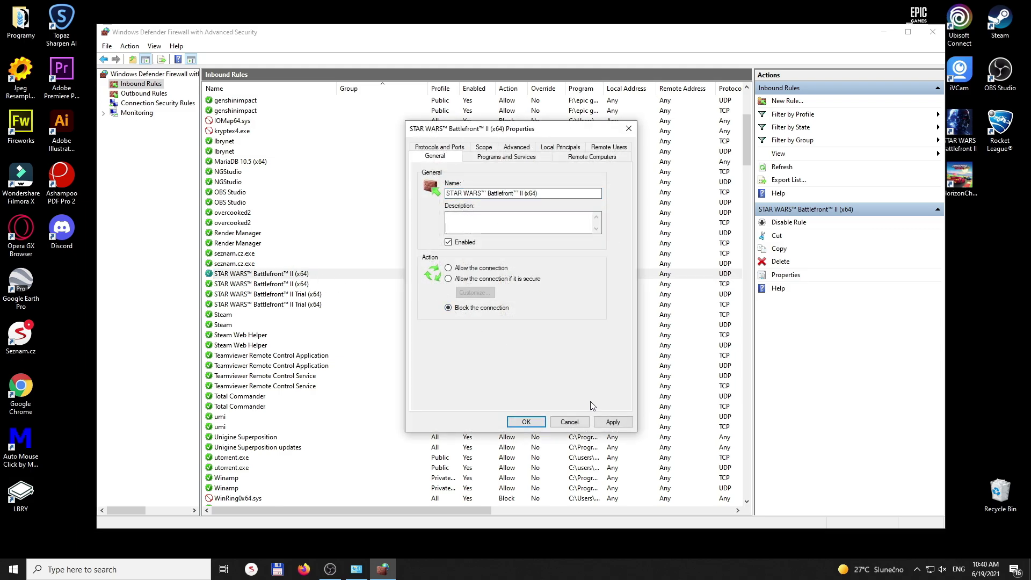
click(613, 421)
click(526, 421)
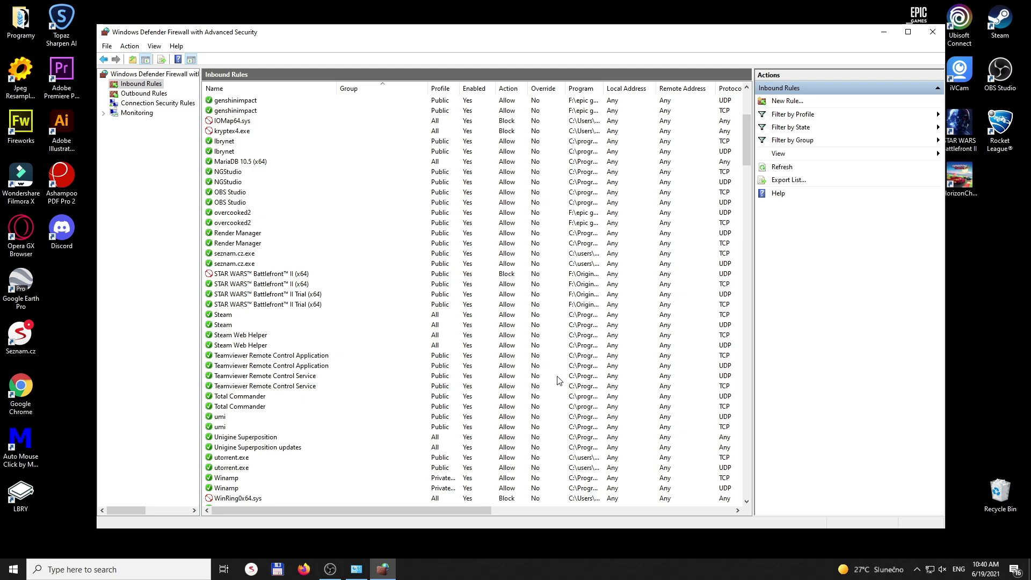
- Switch the STAR WARS Battlefront II rule back to Allow and close the firewall console
double_click(269, 274)
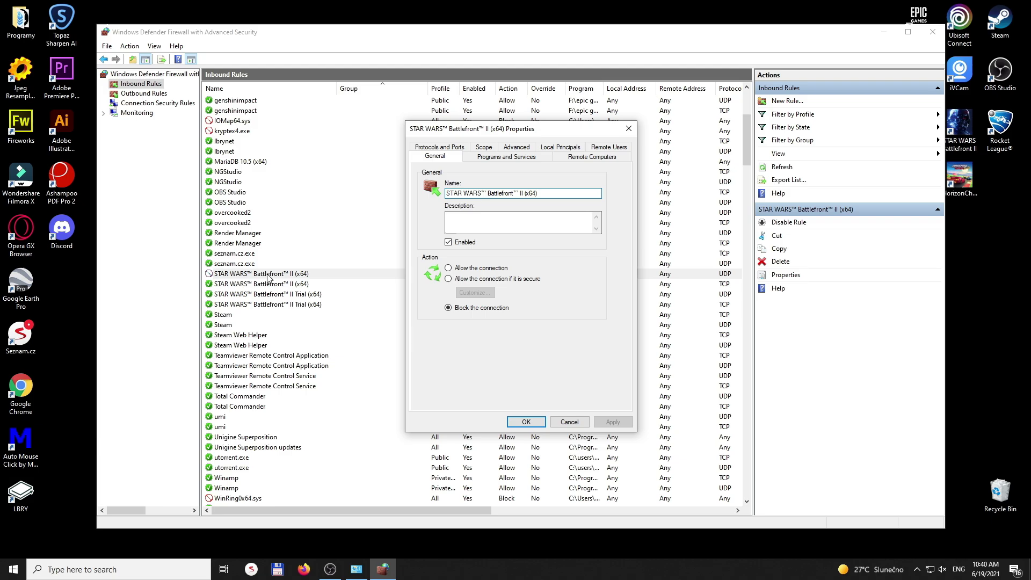
click(456, 268)
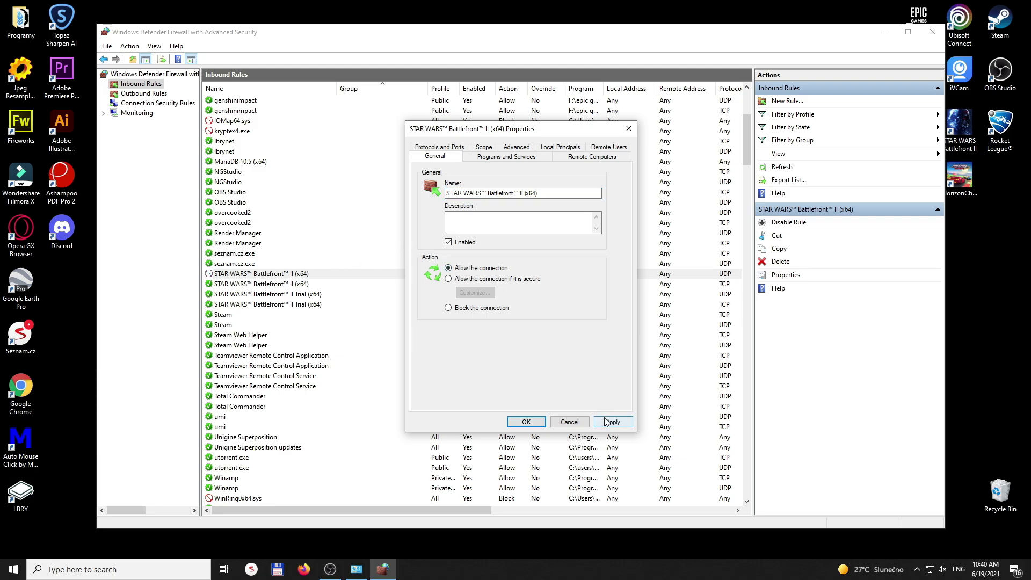
click(606, 421)
click(527, 422)
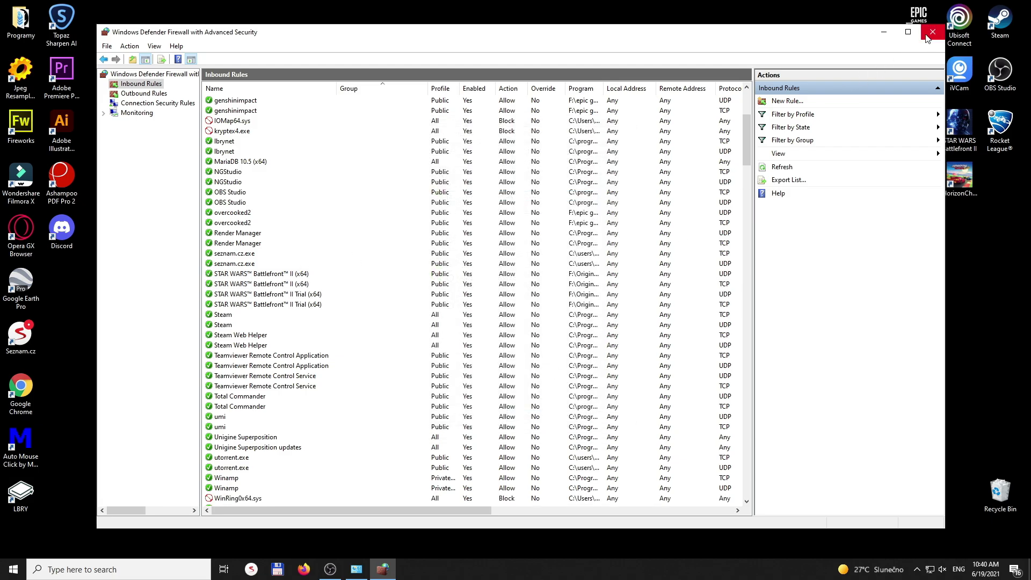
click(927, 38)
- Close Control Panel and scroll the Epic Games Store page to Free Games showing Overcooked! 2
click(812, 117)
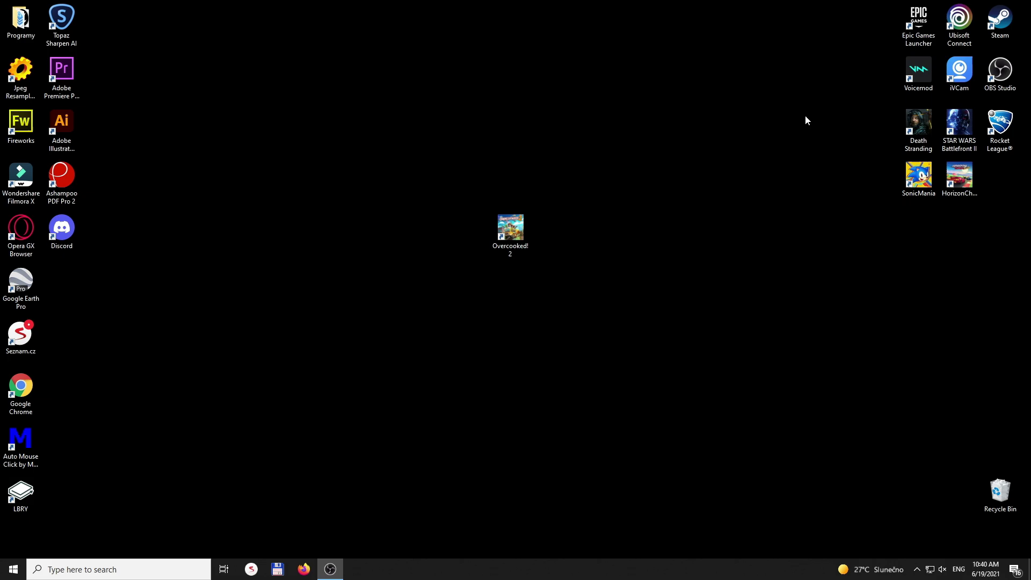
scroll(976, 142, down, 2)
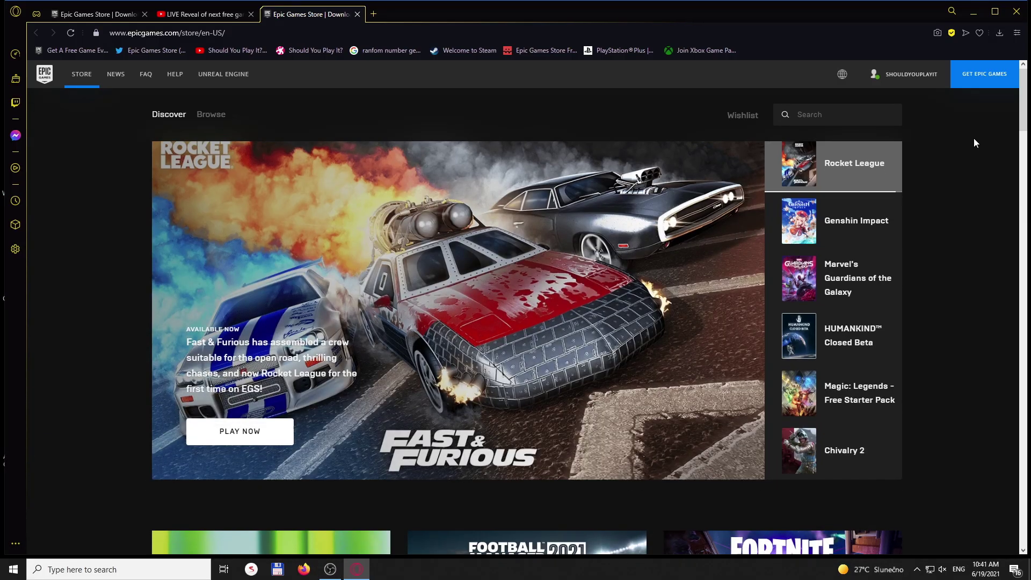
scroll(975, 142, down, 4)
scroll(974, 140, down, 5)
scroll(973, 140, down, 4)
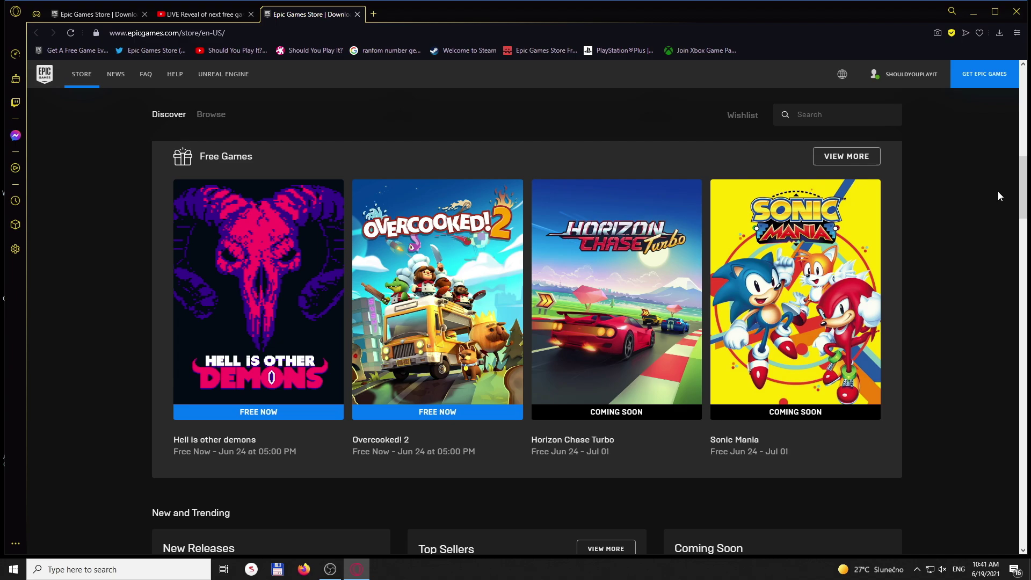